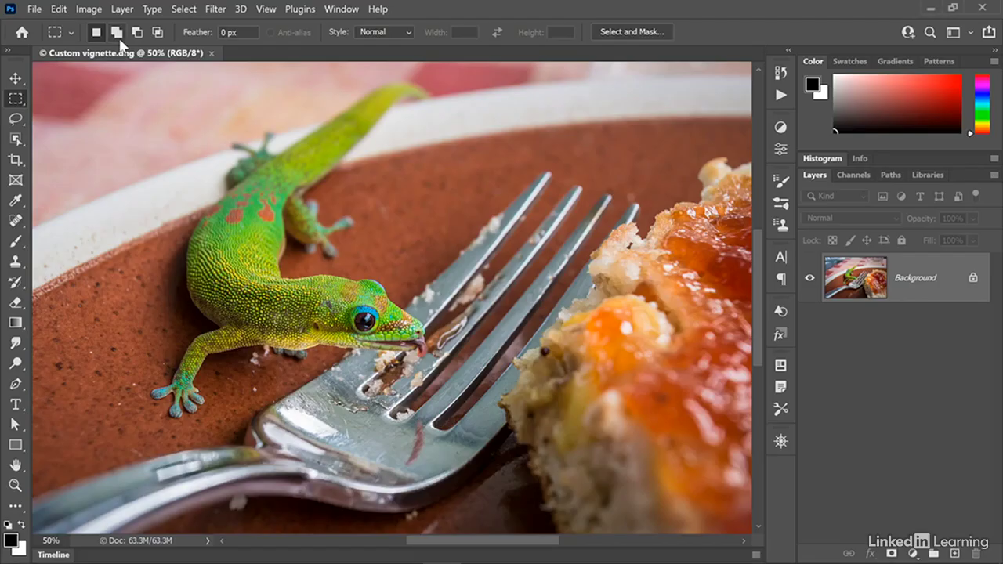
Switch to Adobe Bridge and browse the images in the 27_adv_raw folder
left_click(34, 9)
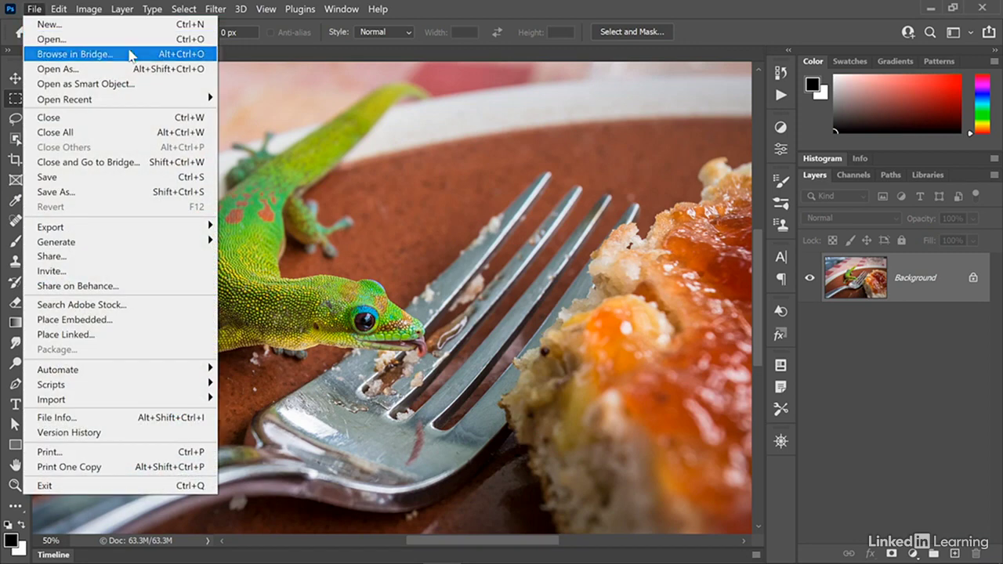
left_click(130, 55)
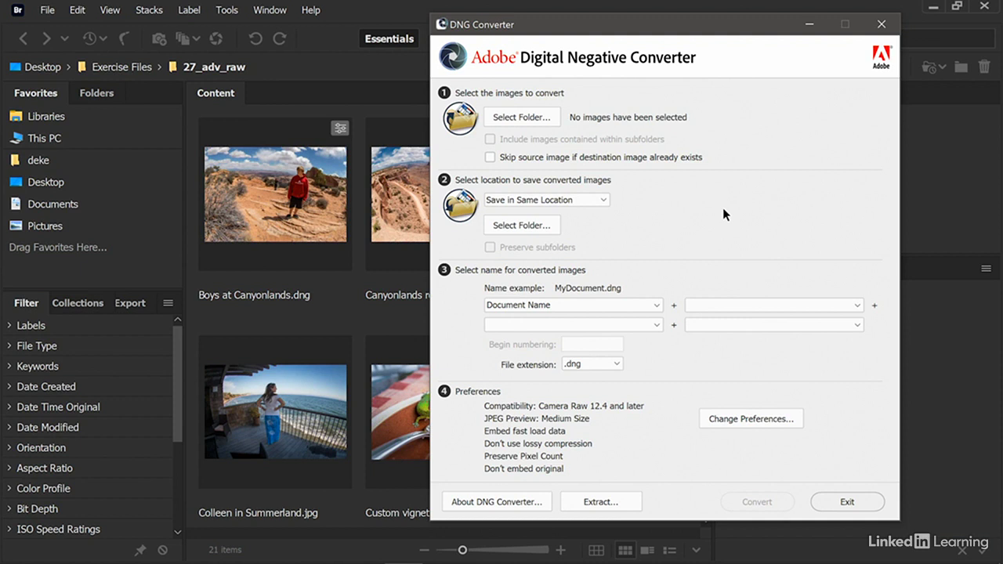
left_click(370, 296)
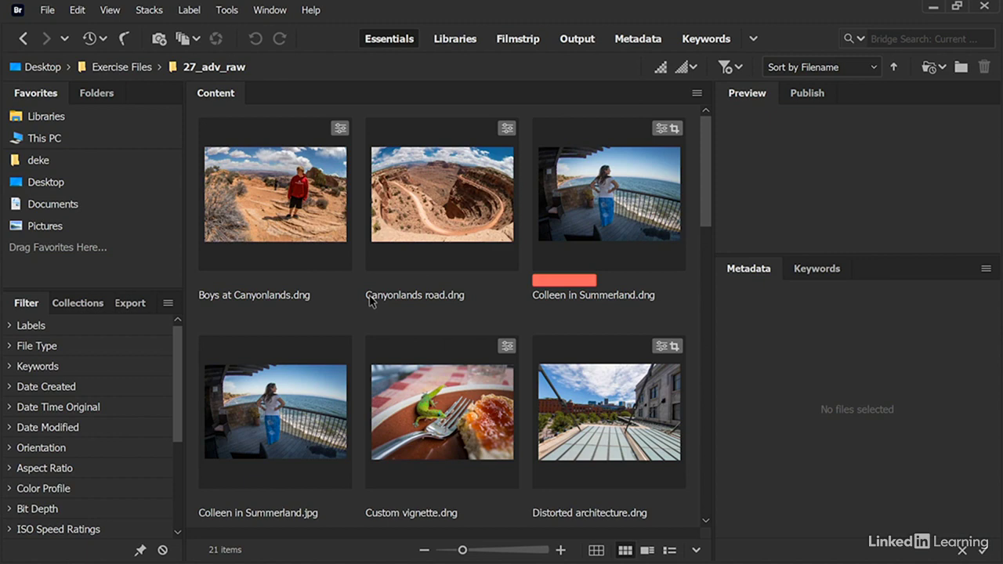
scroll(370, 301, "down", 10)
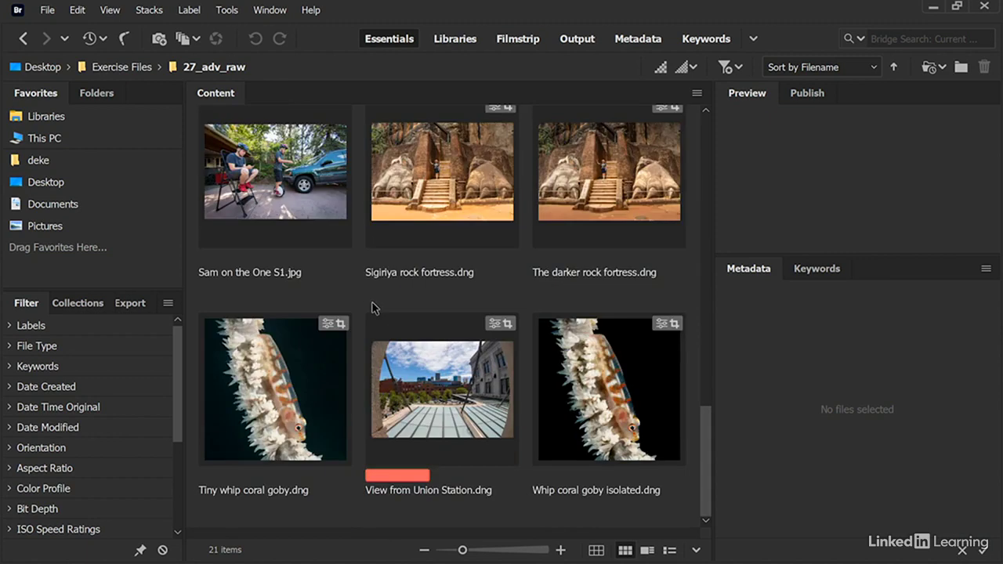
Select View from Union Station.dng and inspect its camera metadata, including the lens and focal length
left_click(435, 413)
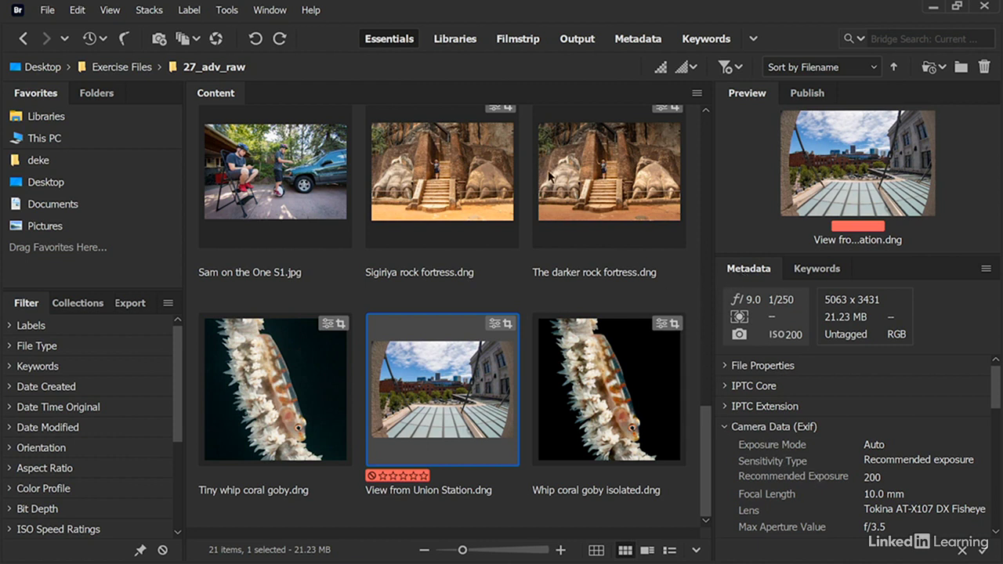
left_click(268, 11)
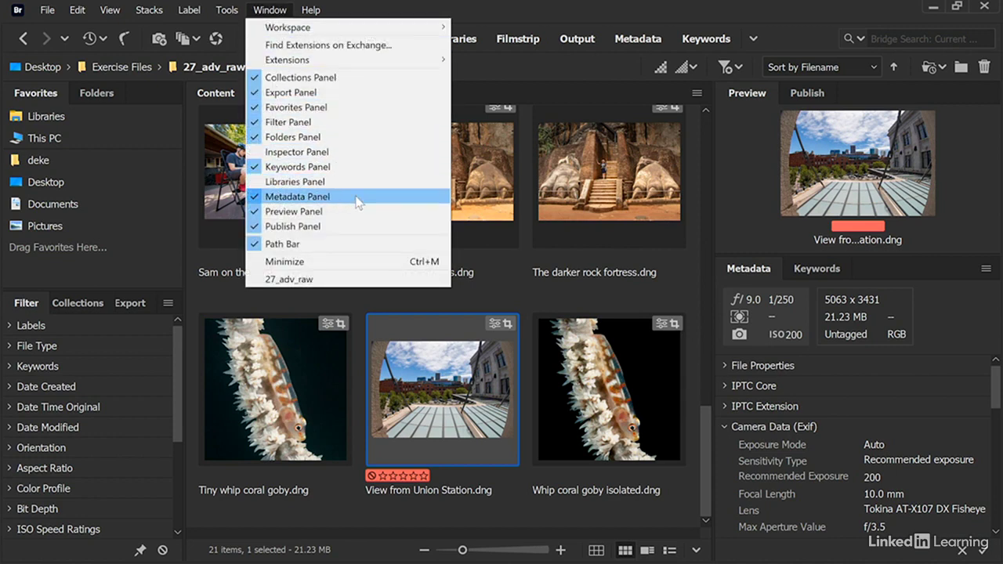
key("Escape")
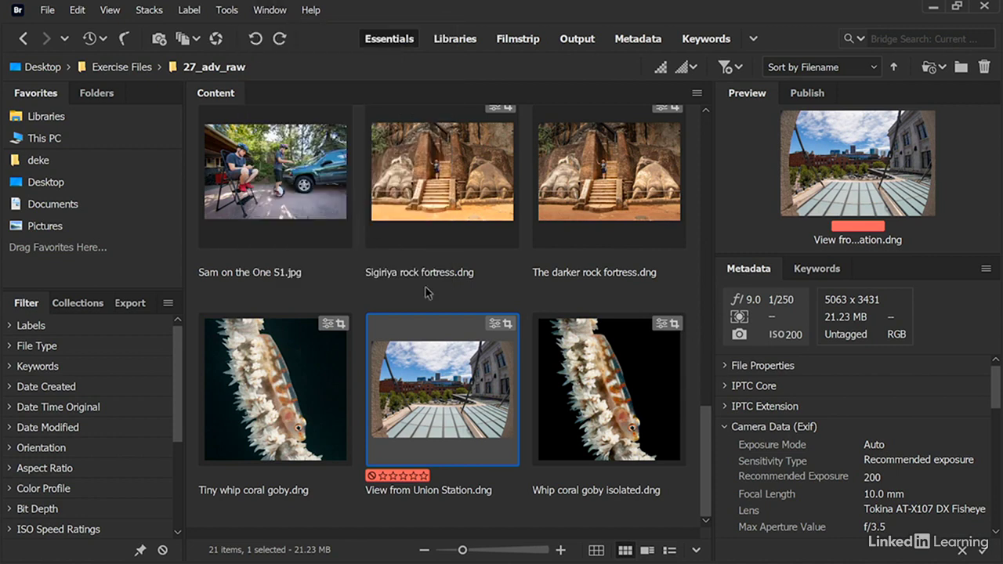
left_click(725, 366)
left_click(725, 366)
Select Downstairs demo.dng to inspect its camera metadata
left_click(708, 281)
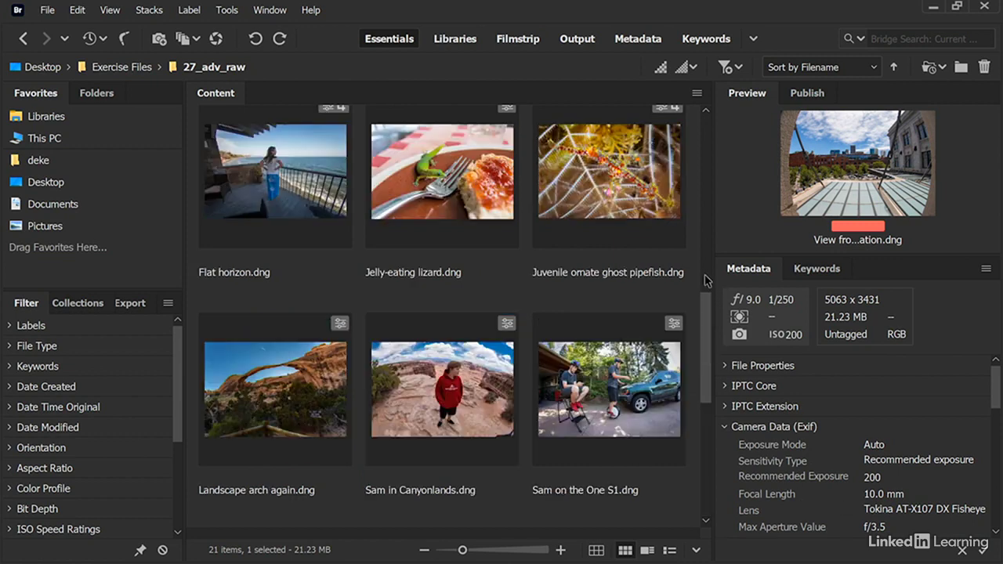
scroll(342, 393, "up", 4)
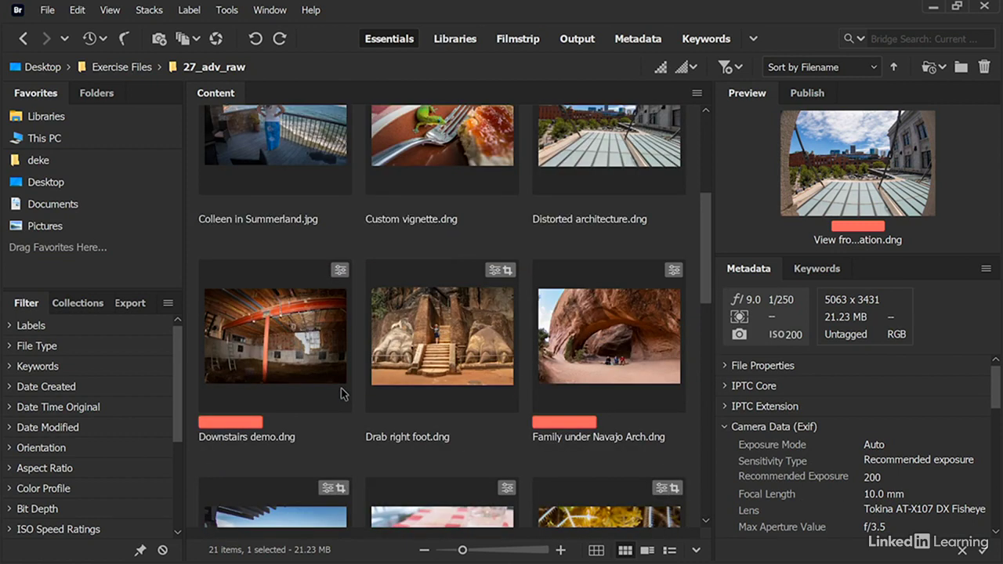
left_click(276, 354)
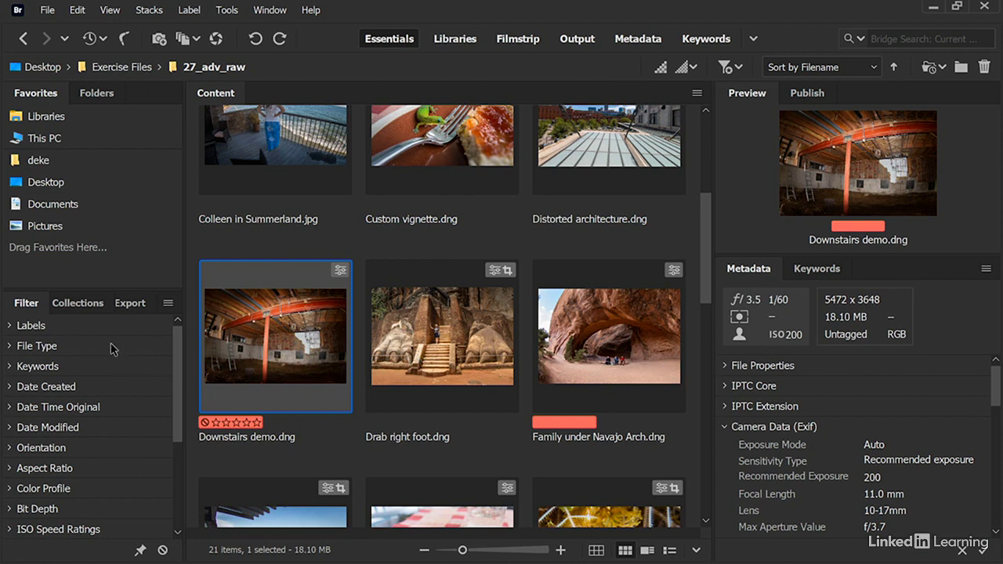
Filter the folder to show only images carrying the red Select label, and review the available label options
left_click(11, 329)
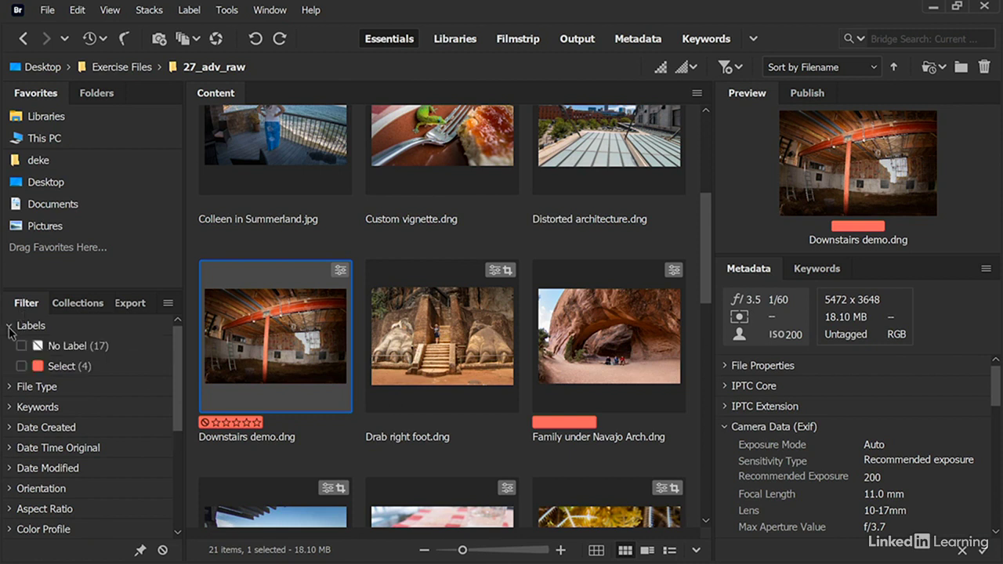
left_click(21, 366)
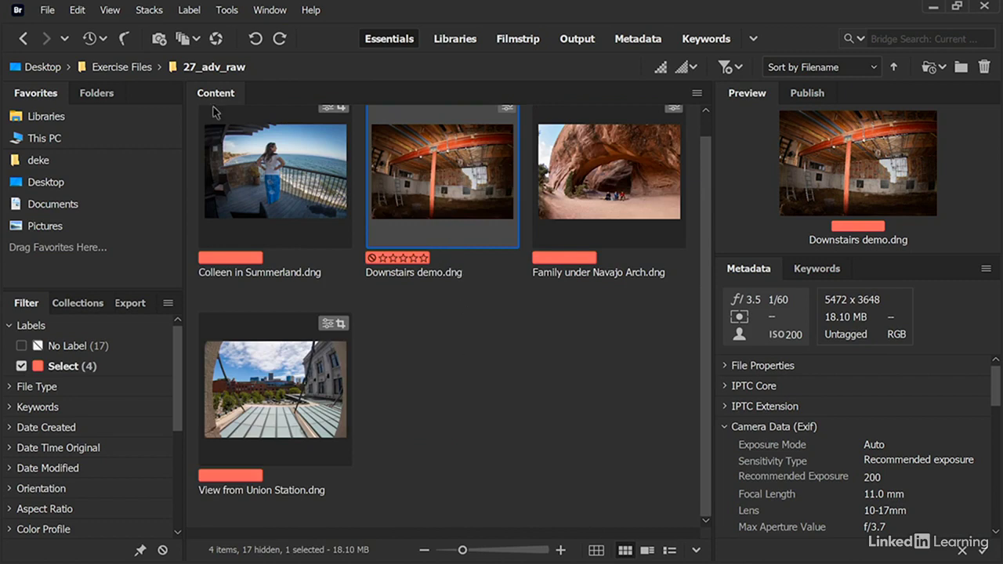
left_click(195, 11)
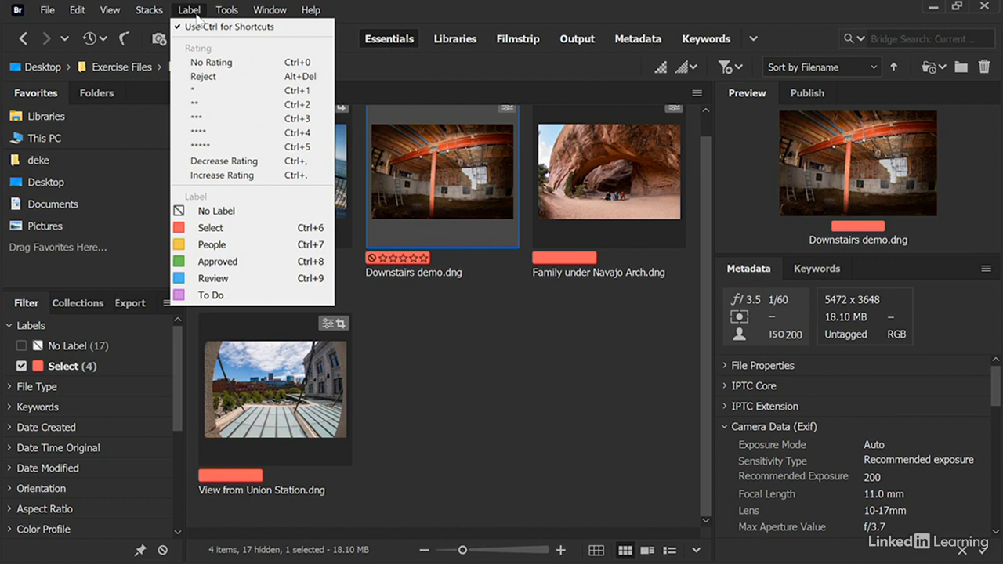
left_click(194, 11)
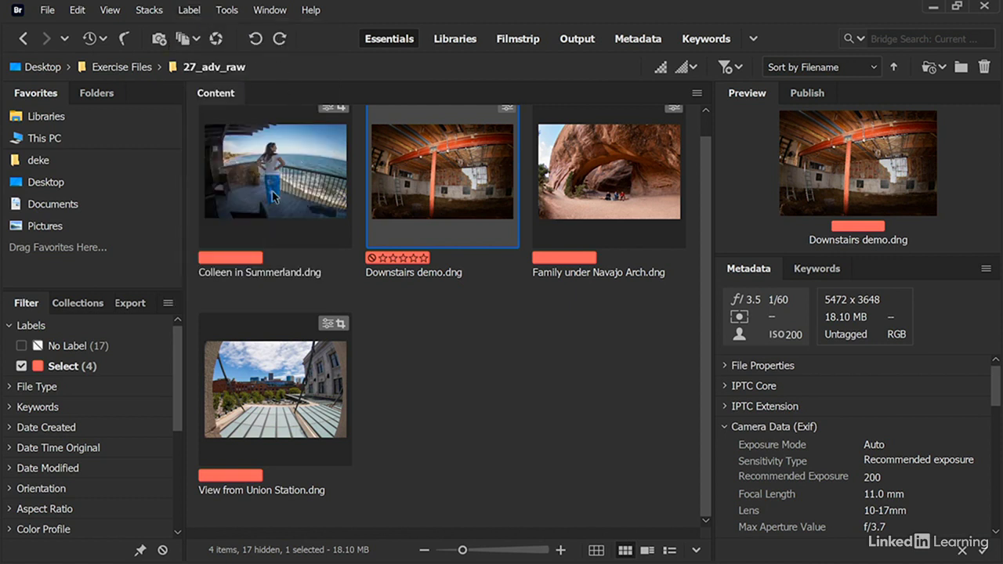
Select all the filtered images and open them together in Camera Raw
key("ctrl+a")
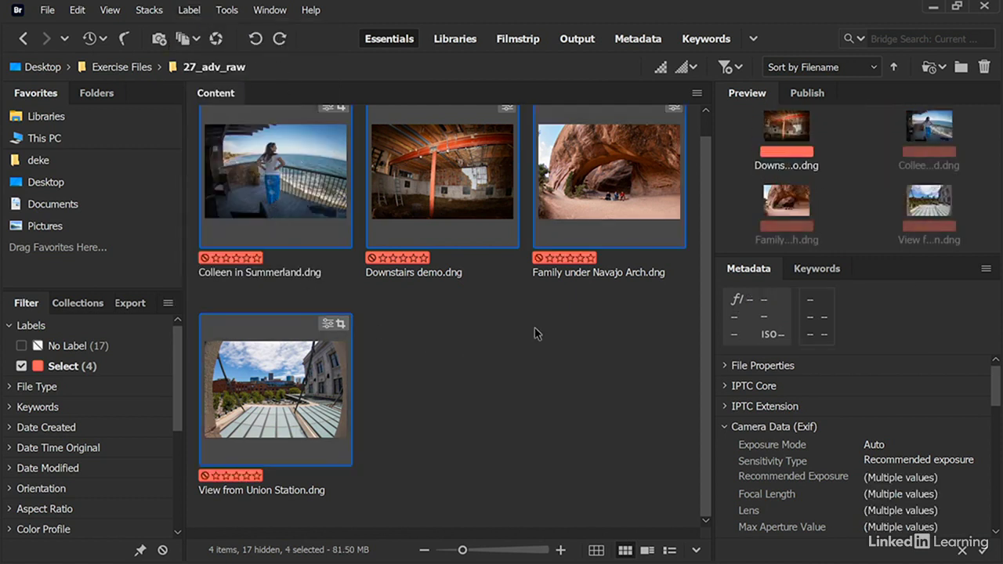
right_click(474, 171)
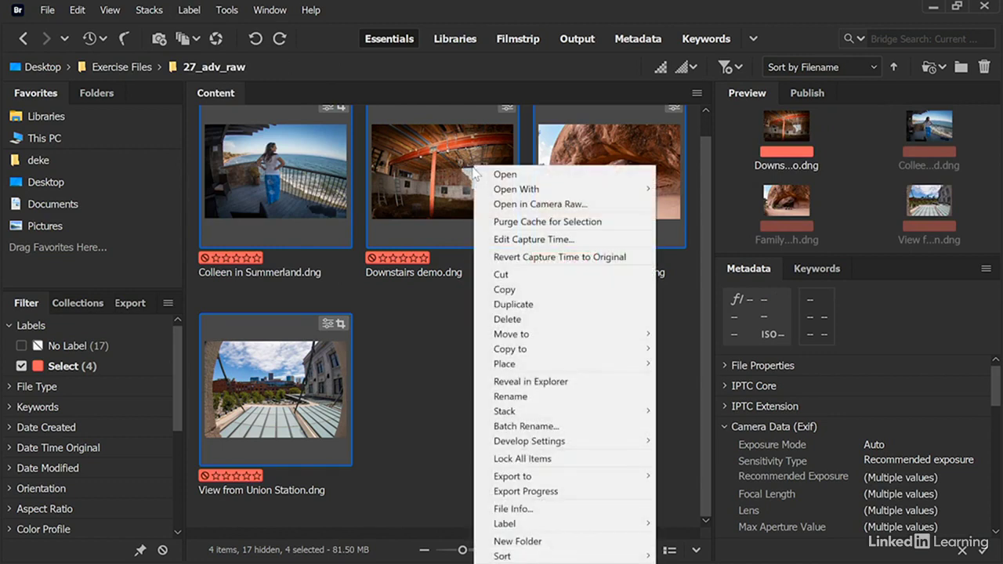
left_click(619, 206)
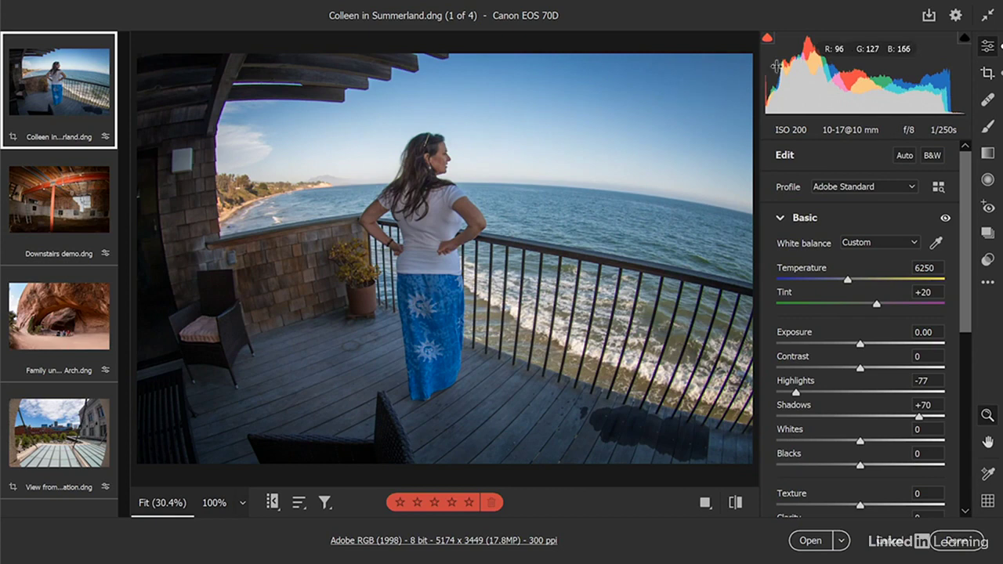
Take Camera Raw out of full-screen mode and return it to full screen
left_click(987, 17)
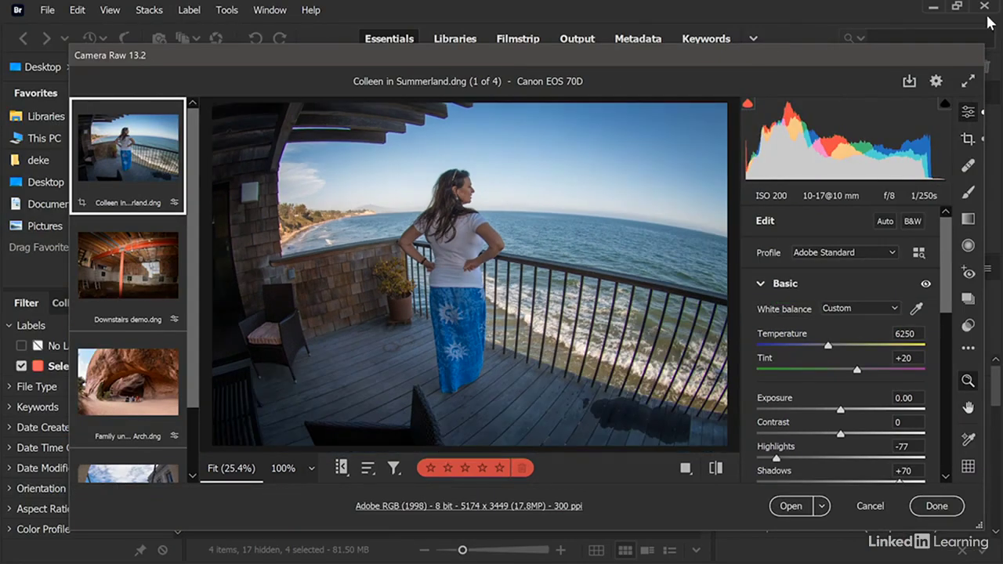
key("f")
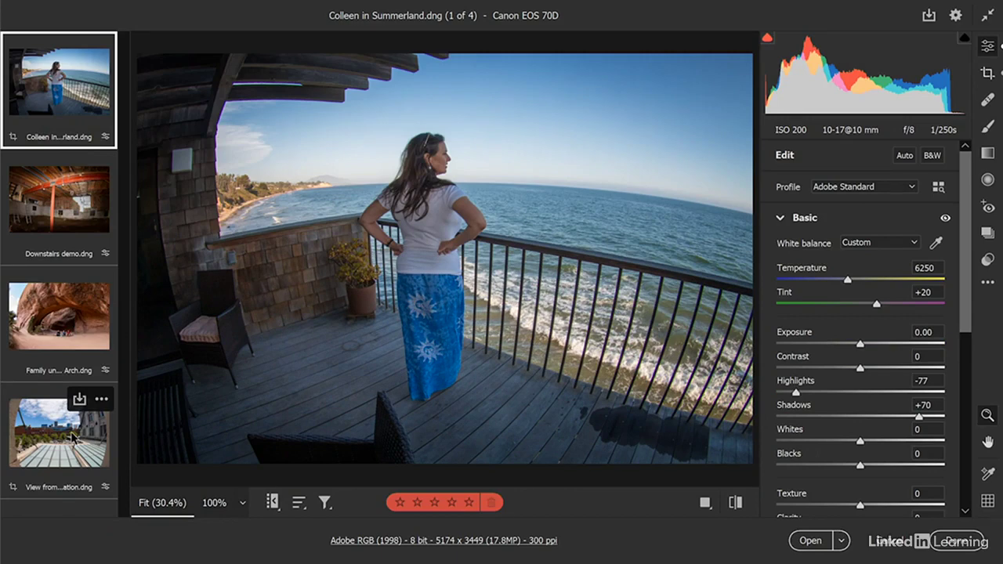
Review the filmstrip options, switch the filmstrip orientation to horizontal, and return it to vertical
left_click(274, 505)
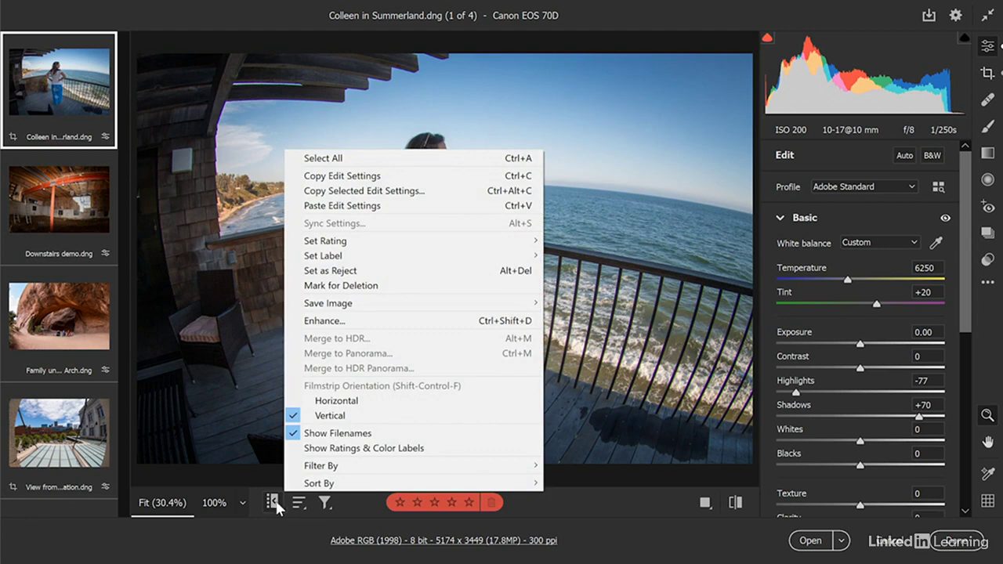
left_click(373, 422)
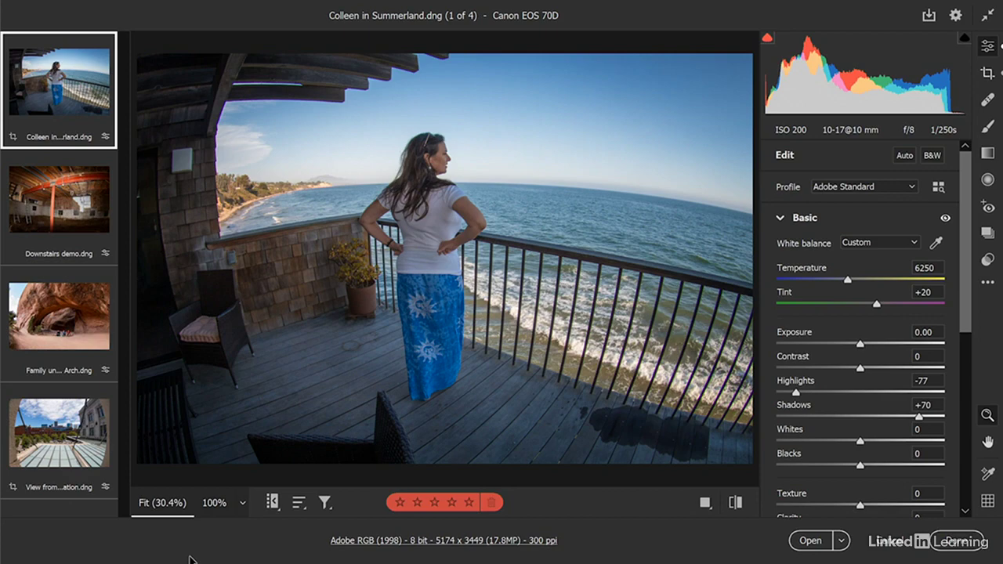
key("ctrl+shift+f")
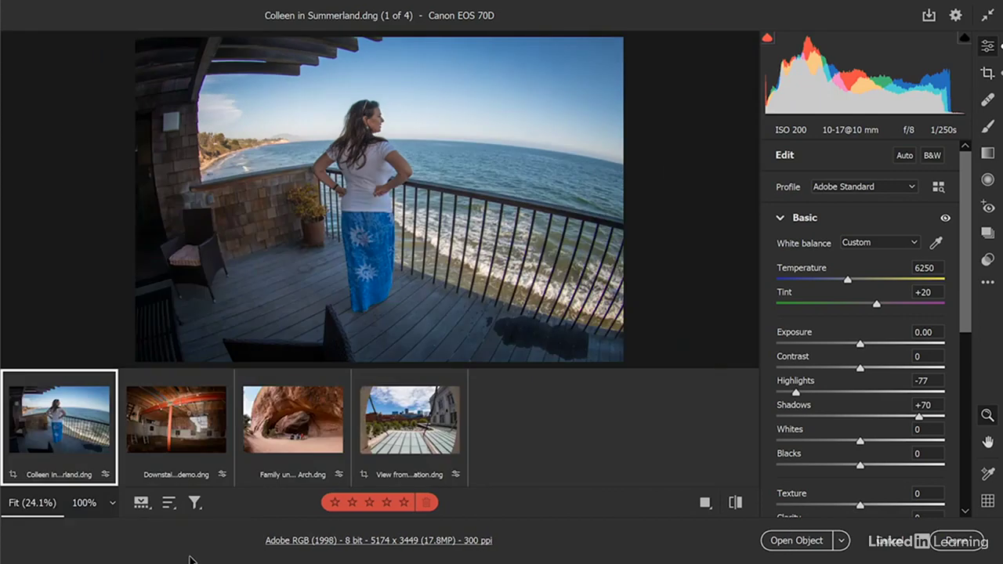
key("ctrl+shift+f")
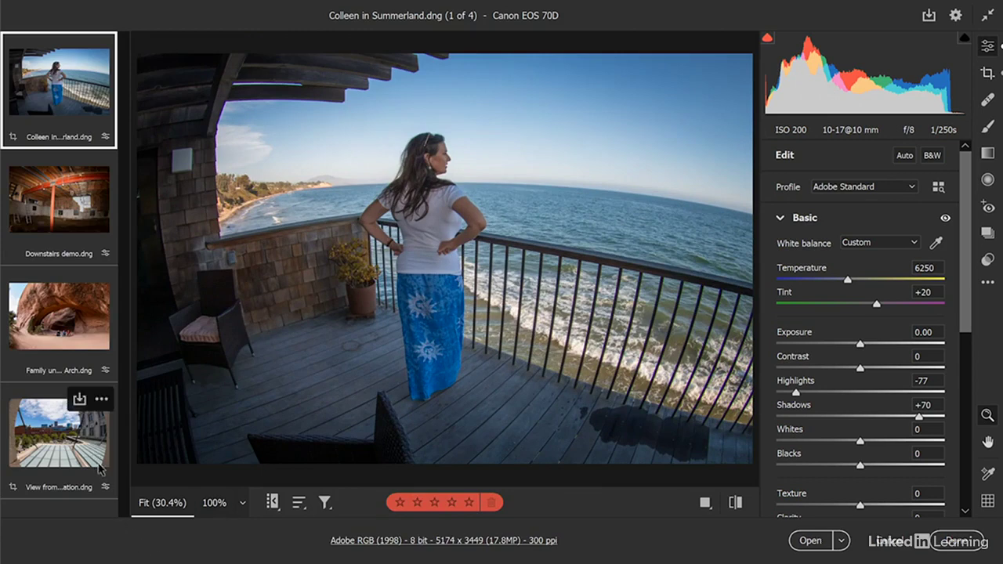
Hide the Camera Raw filmstrip and show it again
mouse_move(82, 456)
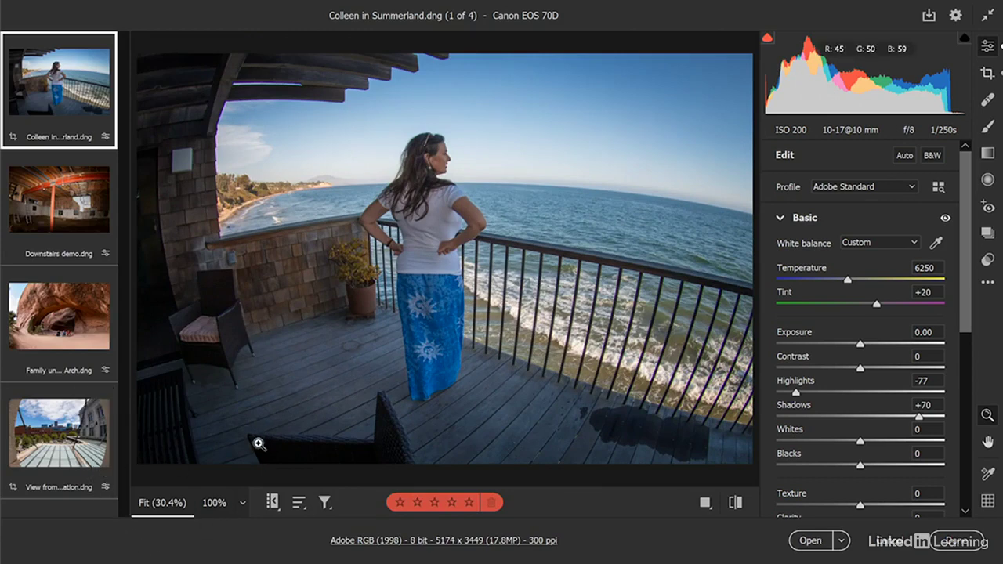
left_click(273, 502)
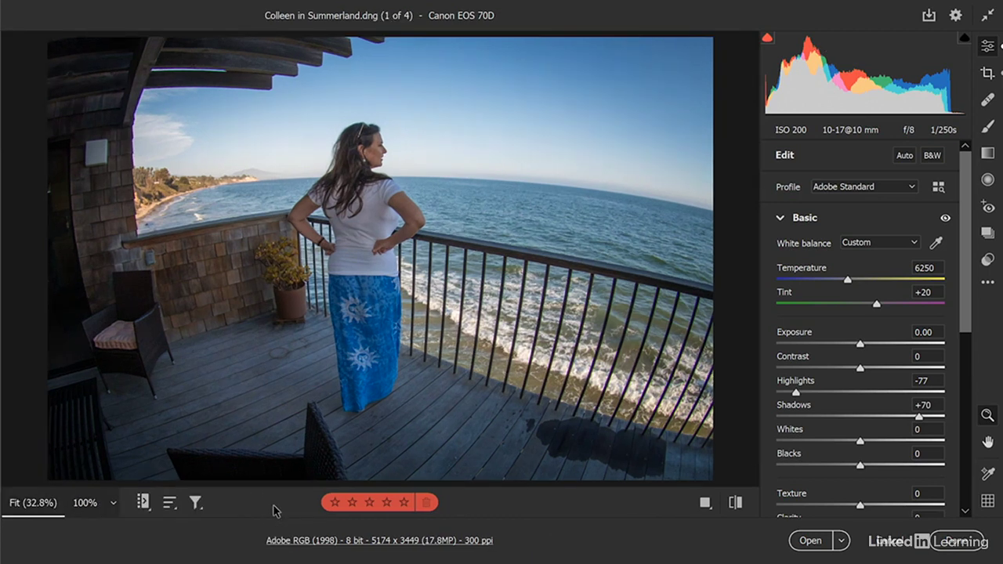
left_click(144, 505)
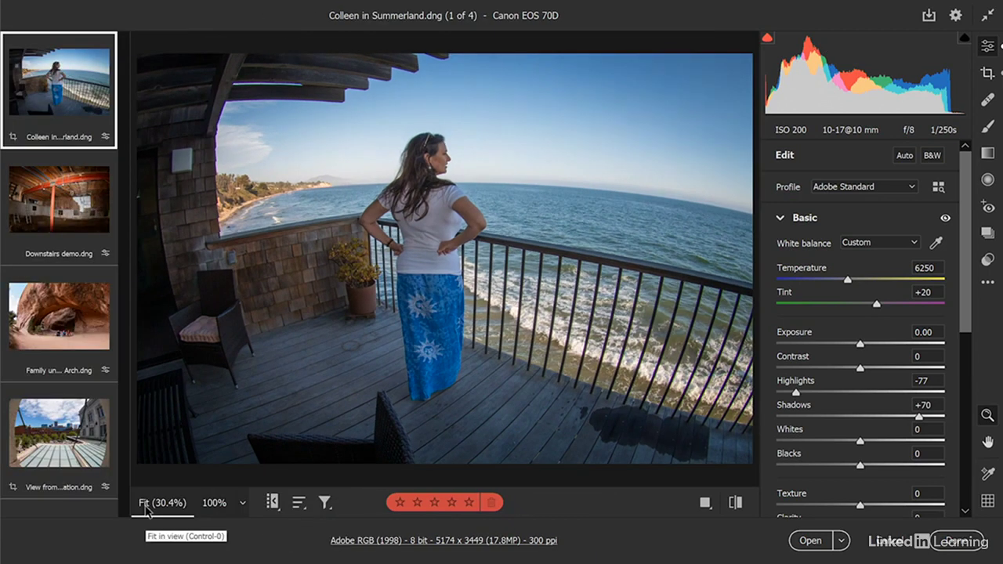
Display View from Union Station.dng in Camera Raw and expand its Optics settings
left_click(51, 445)
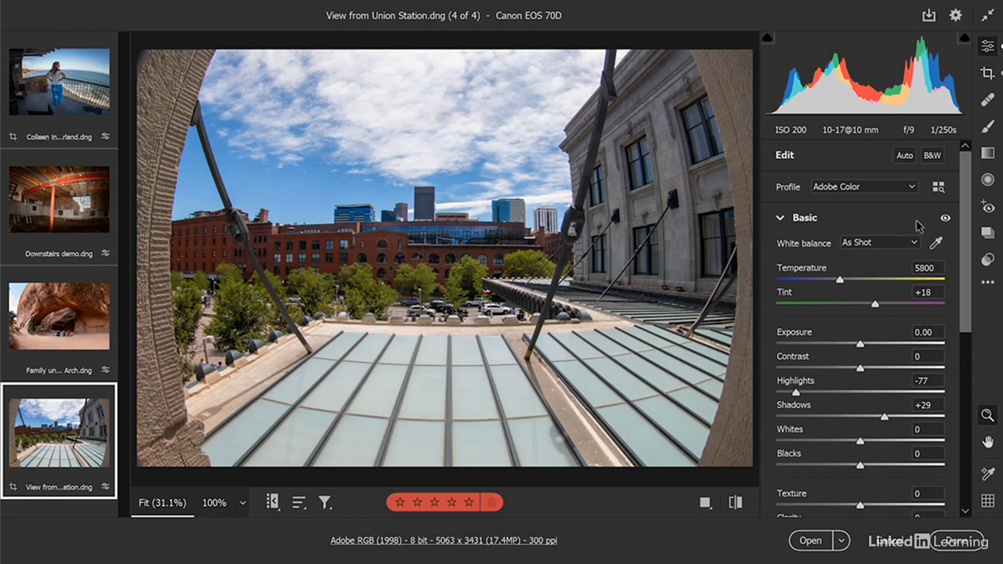
left_click_drag(970, 212, 977, 423)
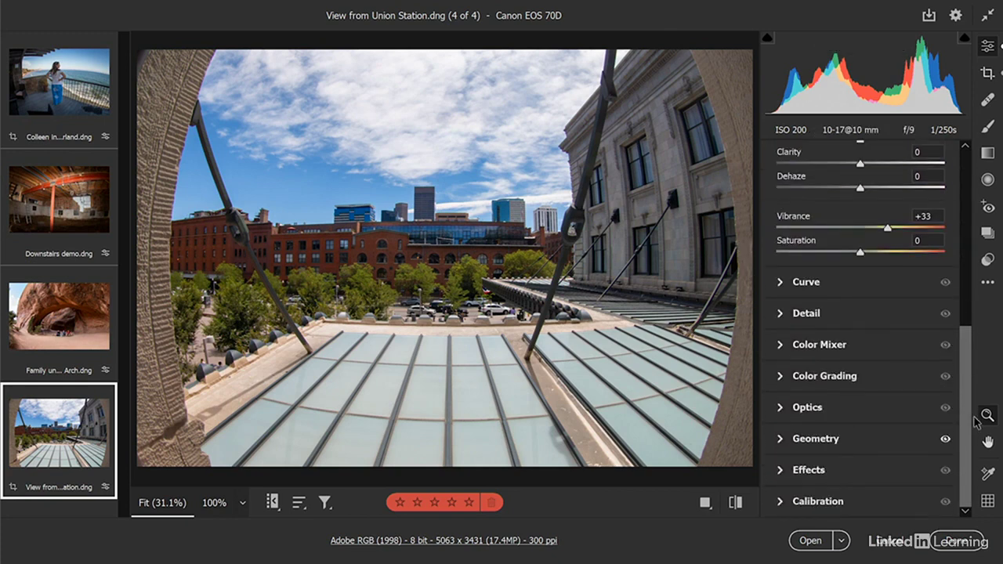
left_click(781, 407)
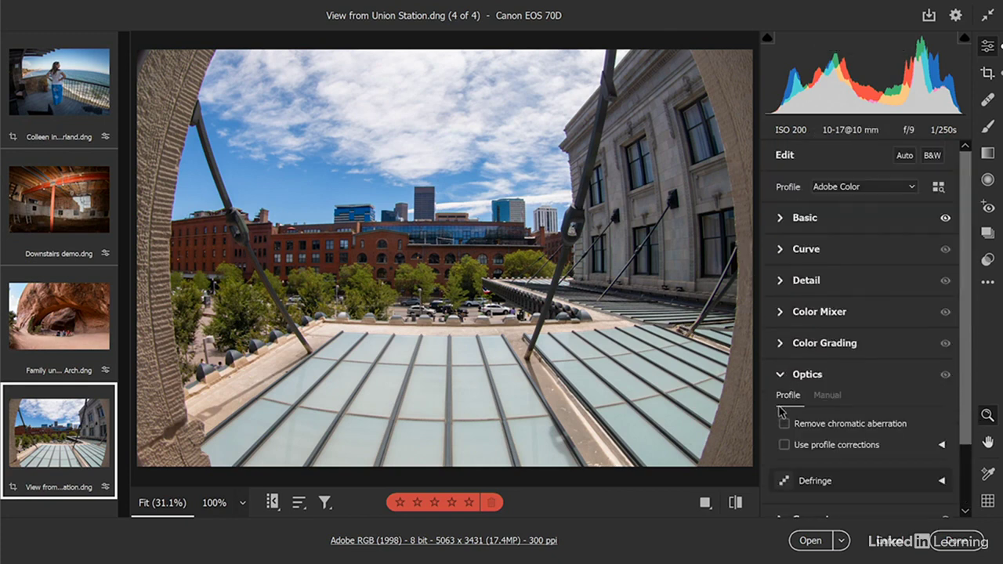
Keep the edit panels in Single Panel Mode and enable lens profile corrections for View from Union Station.dng
right_click(856, 223)
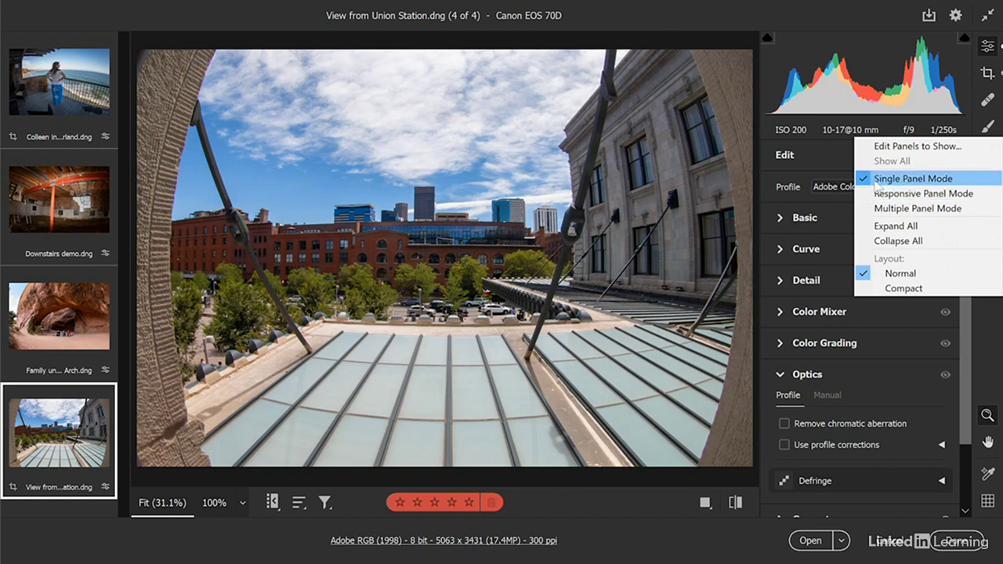
left_click(957, 180)
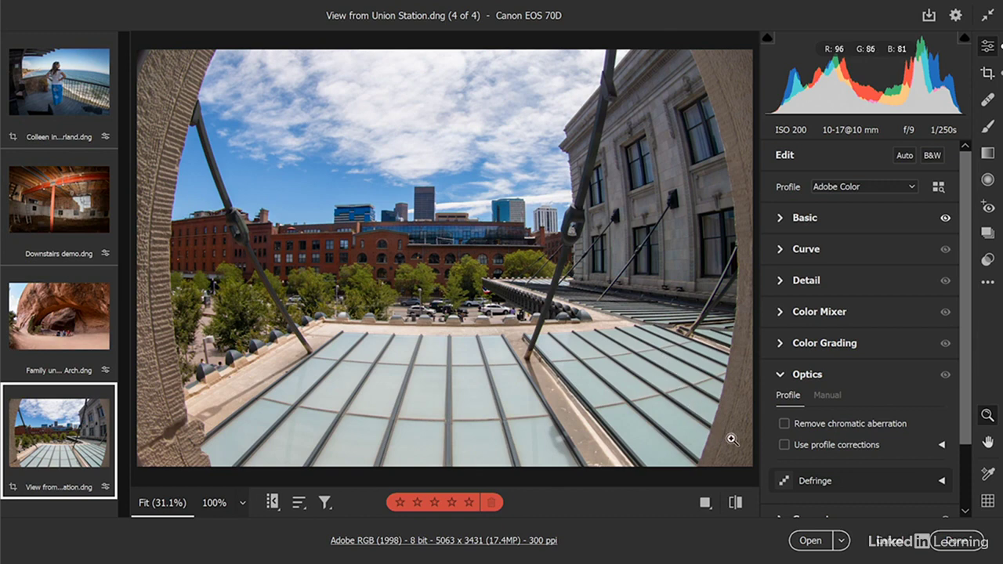
left_click(785, 446)
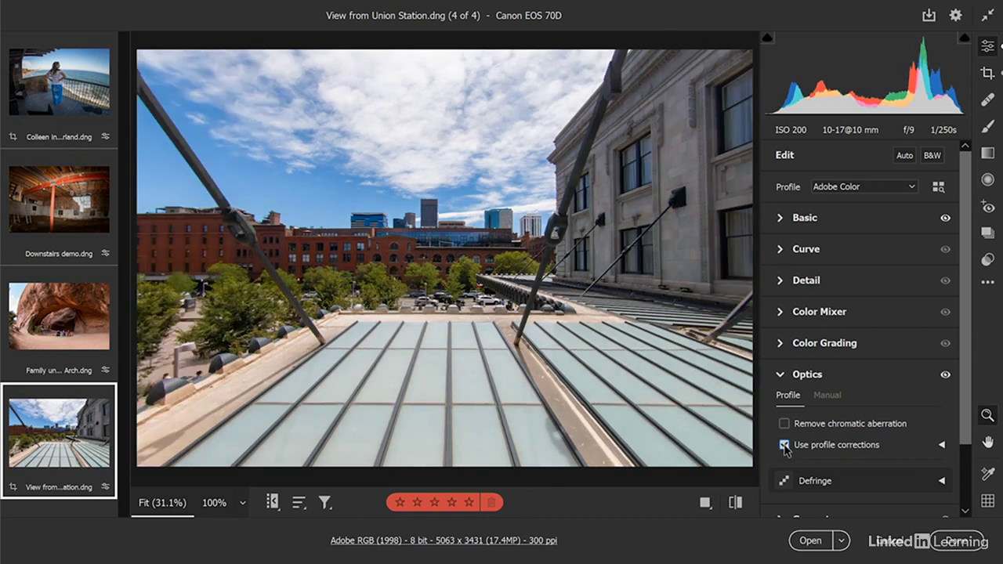